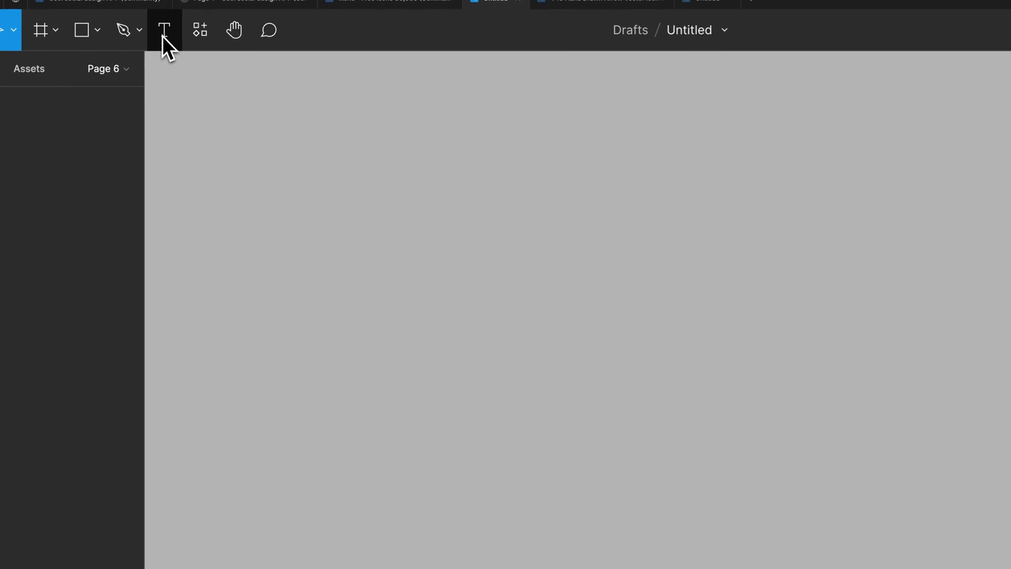
# - Add the text 'GRADIENT' in Inter Bold 43 and nudge it slightly left
pyautogui.click(163, 36)
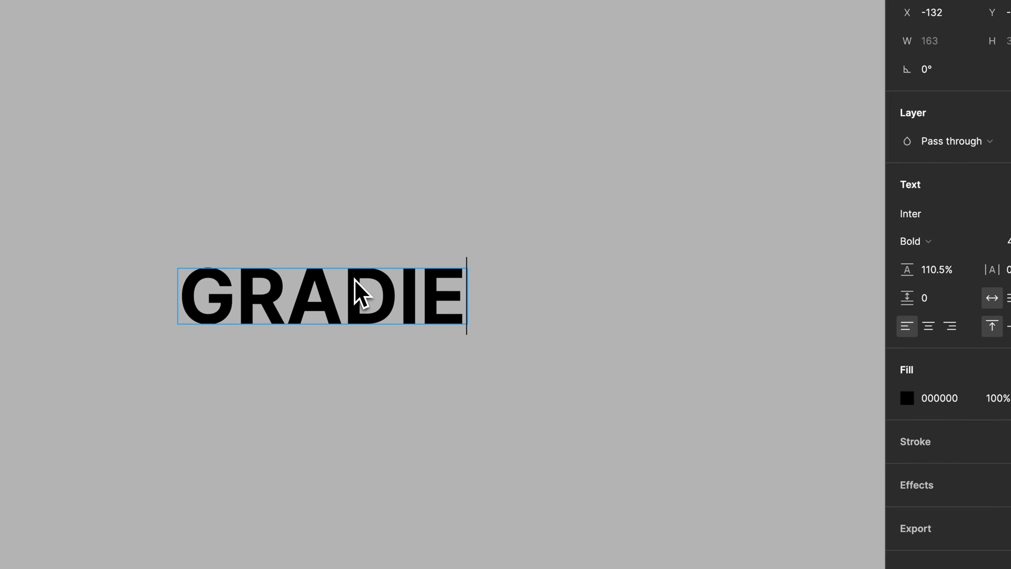
pyautogui.hscroll(1, 632, 287)
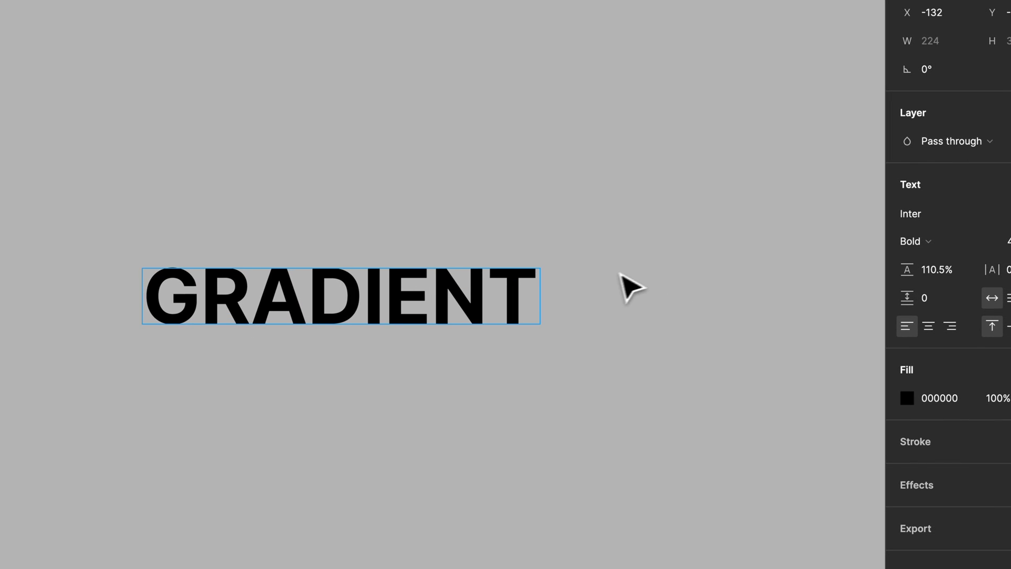
pyautogui.press('Escape')
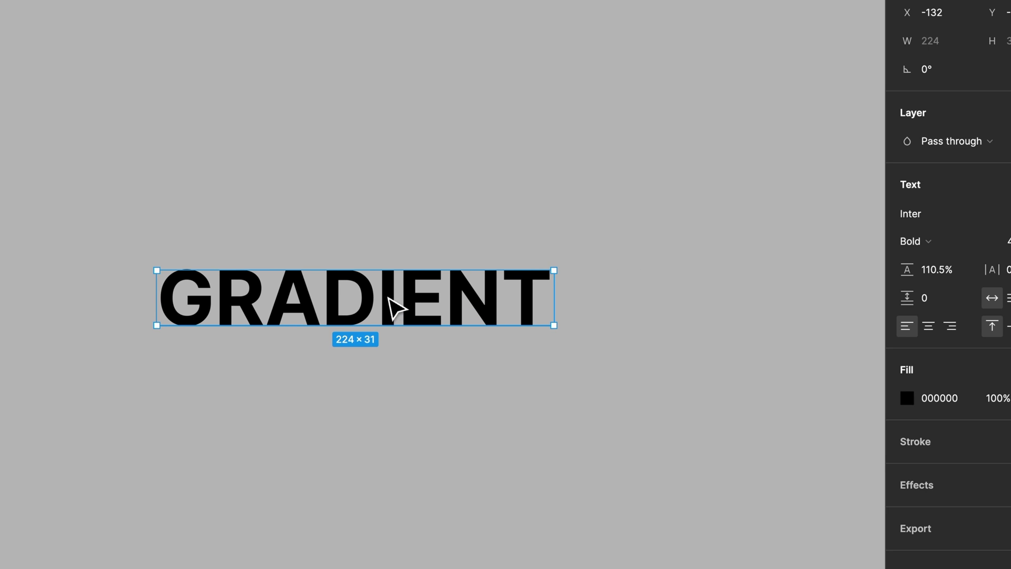
pyautogui.moveTo(388, 295); pyautogui.dragTo(386, 287)
pyautogui.hscroll(1, 387, 288)
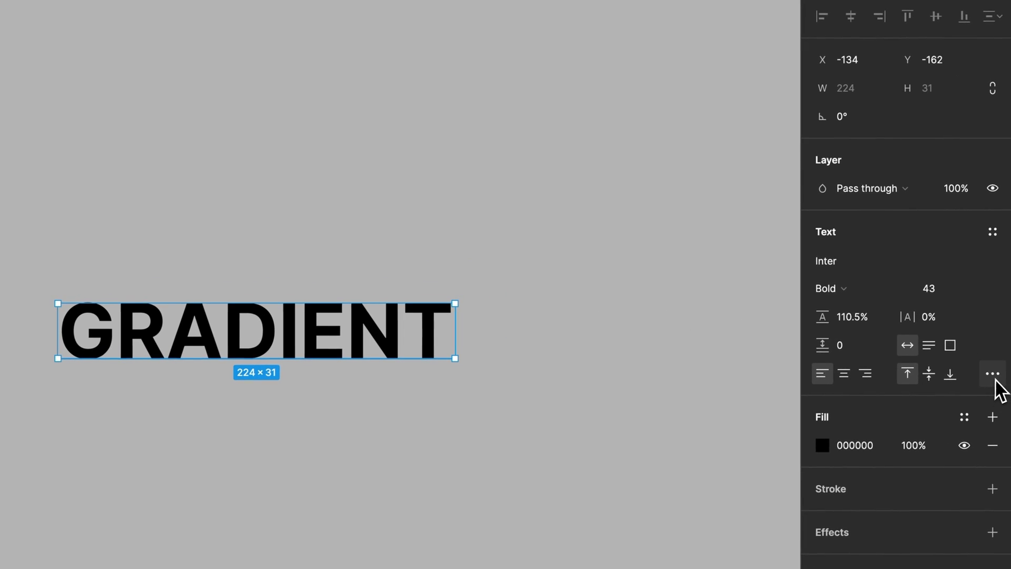
# - Set GRADIENT's vertical trim to Standard, growing its text box to 224×48
pyautogui.click(989, 375)
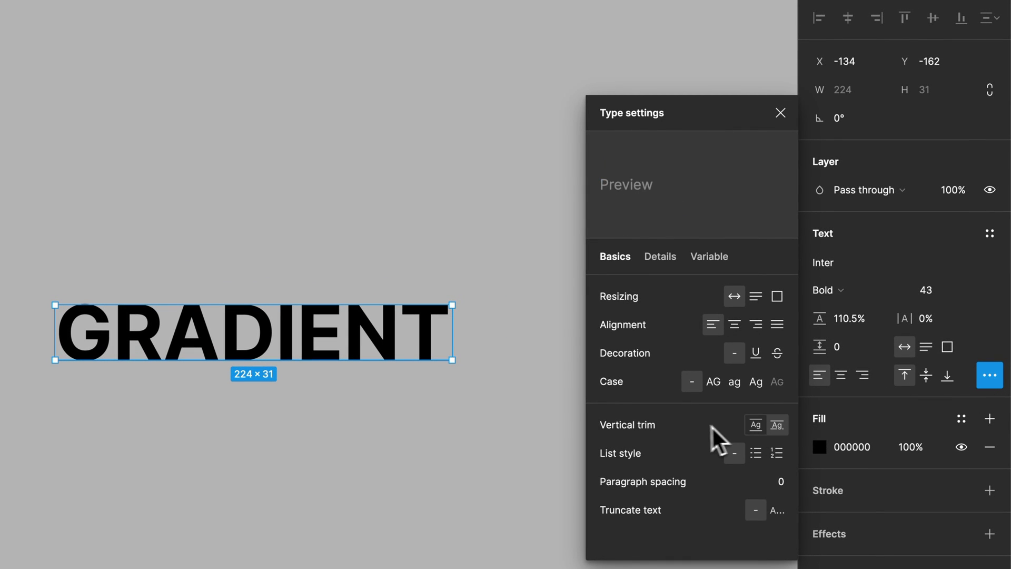
pyautogui.click(758, 428)
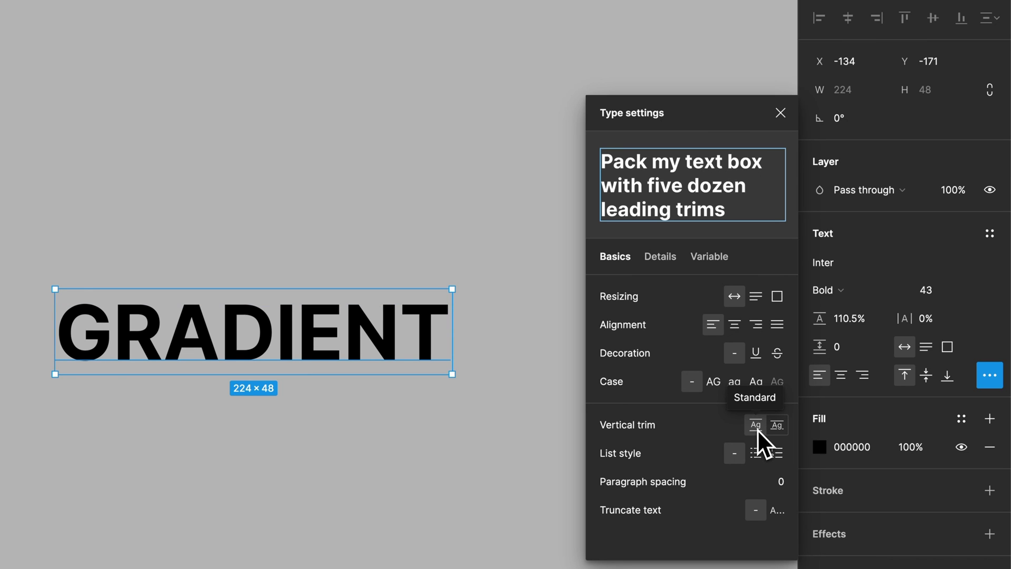
# - Close type settings, reselect the GRADIENT text and bring up its black 000000 fill colour
pyautogui.click(781, 113)
pyautogui.click(618, 261)
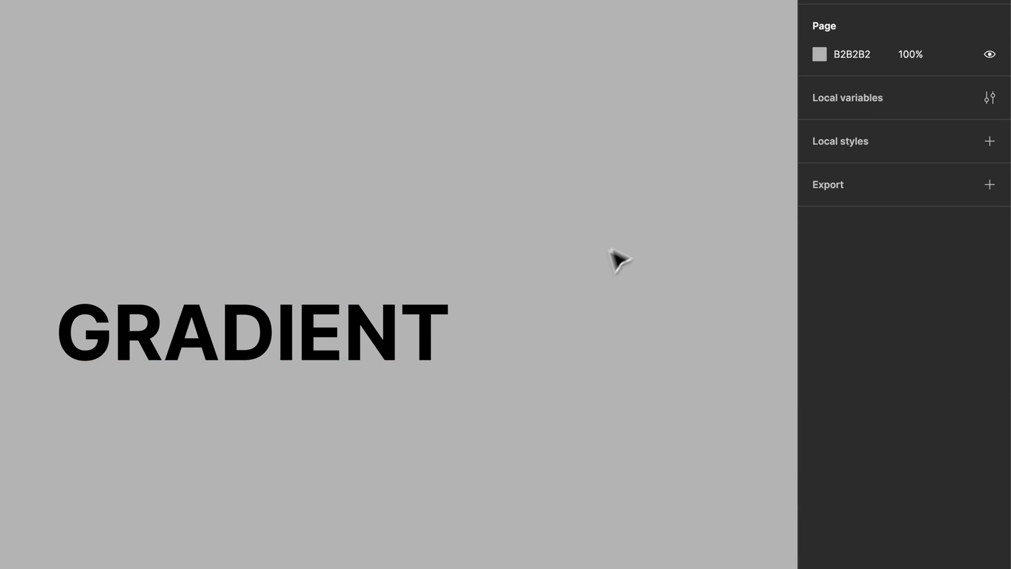
pyautogui.click(423, 341)
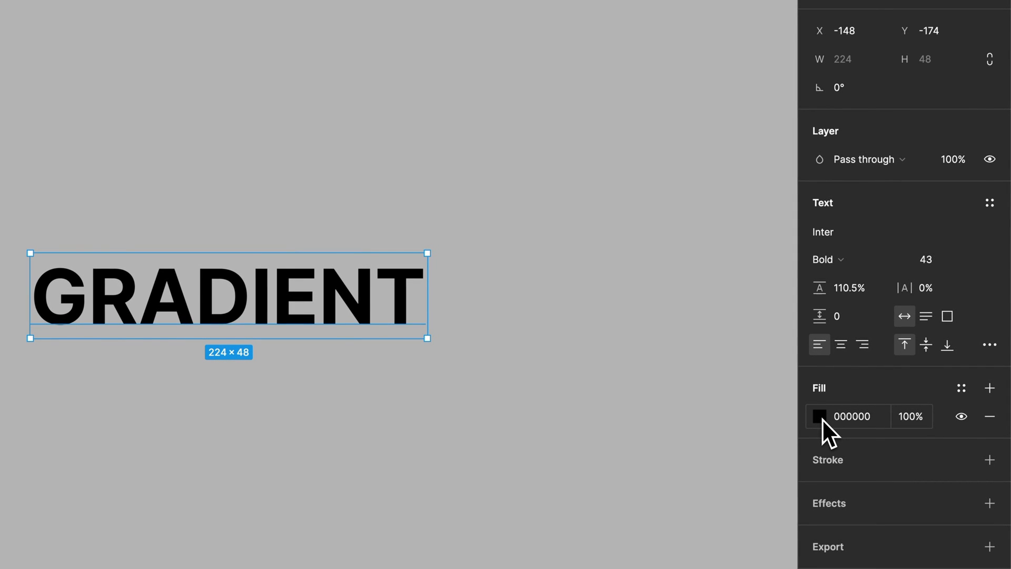
pyautogui.click(820, 416)
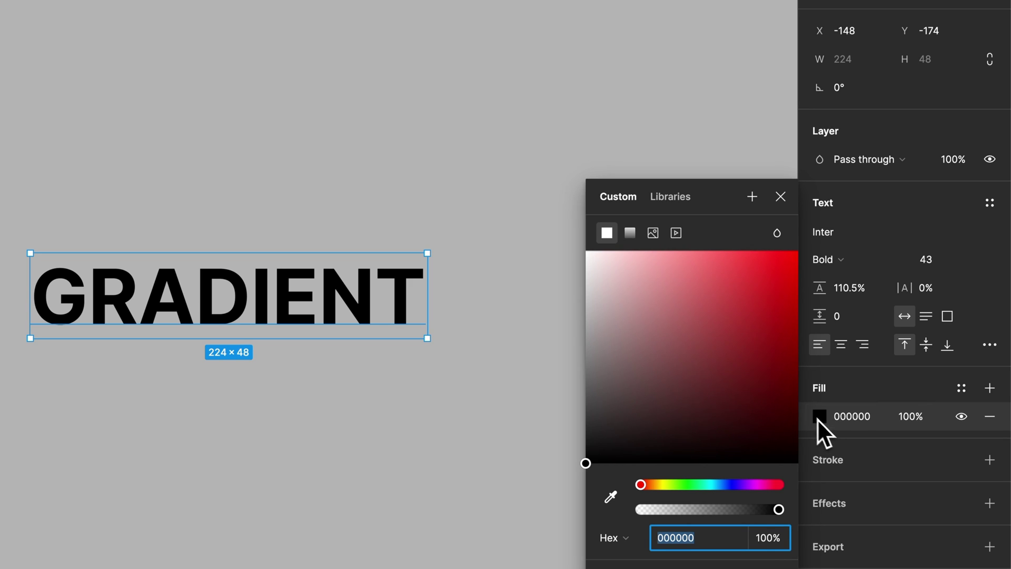
# - Make the fill a gradient, try Radial, return to Linear and align it top to bottom
pyautogui.click(628, 236)
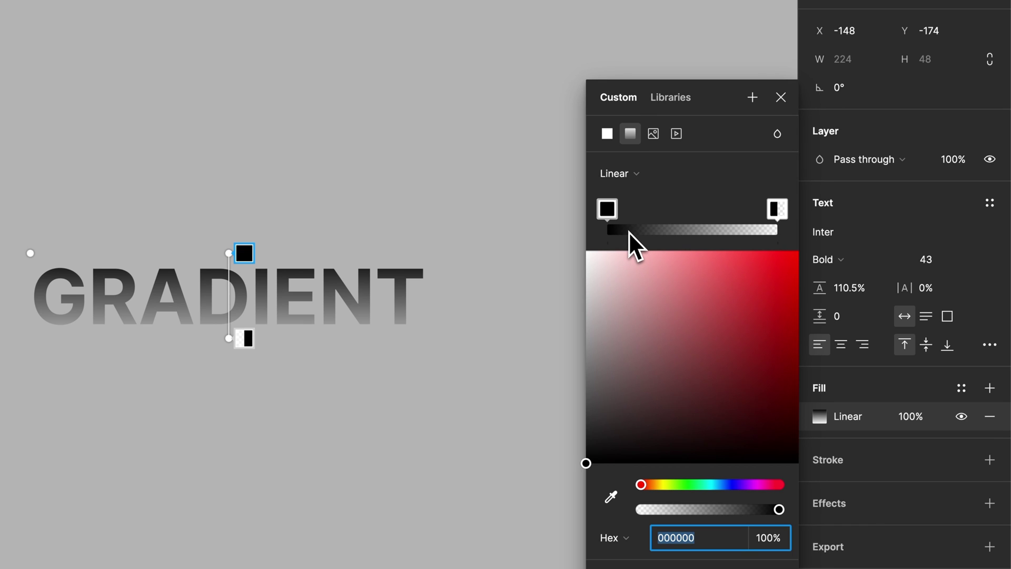
pyautogui.click(637, 179)
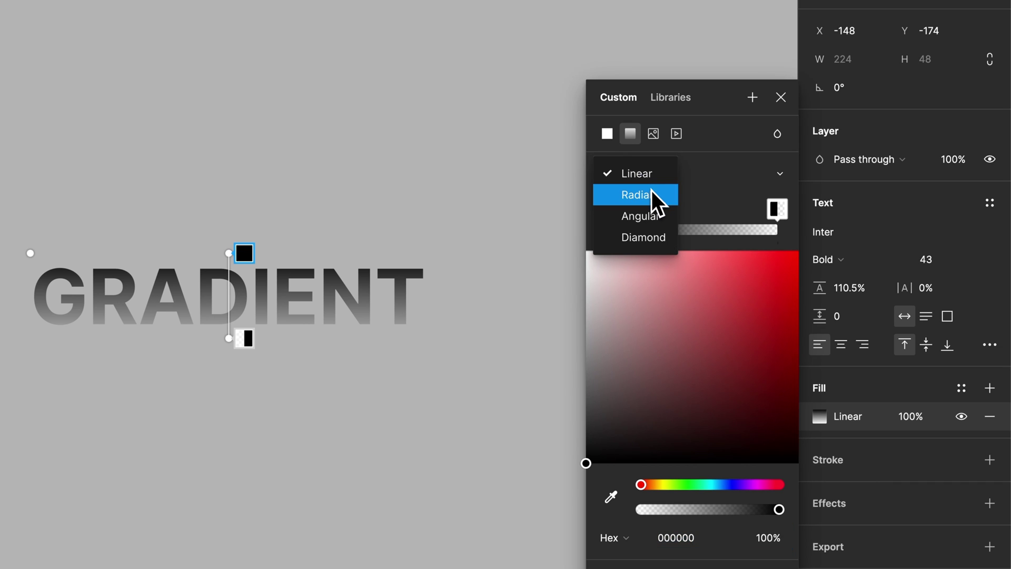
pyautogui.click(652, 192)
pyautogui.click(644, 178)
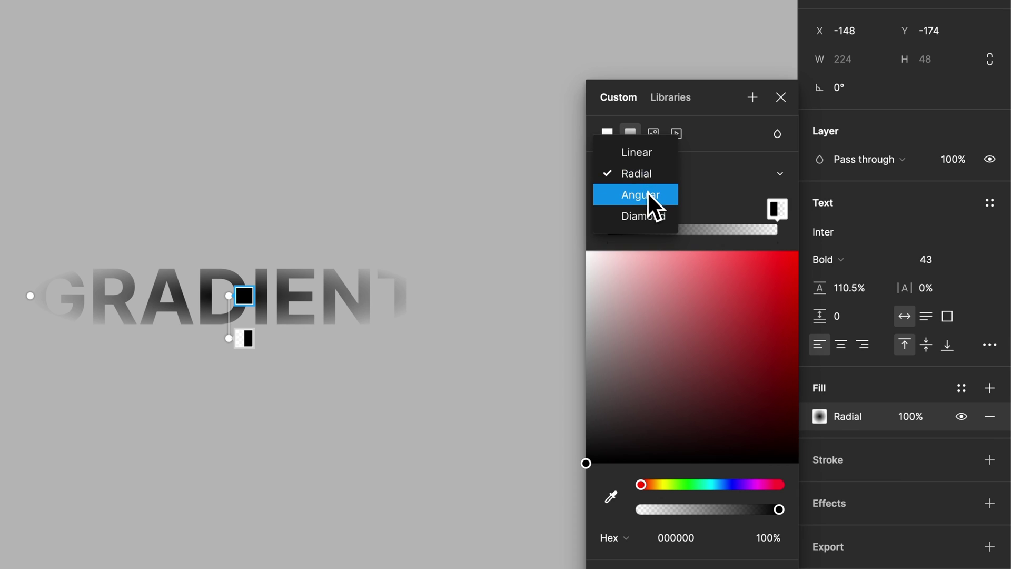
pyautogui.click(634, 152)
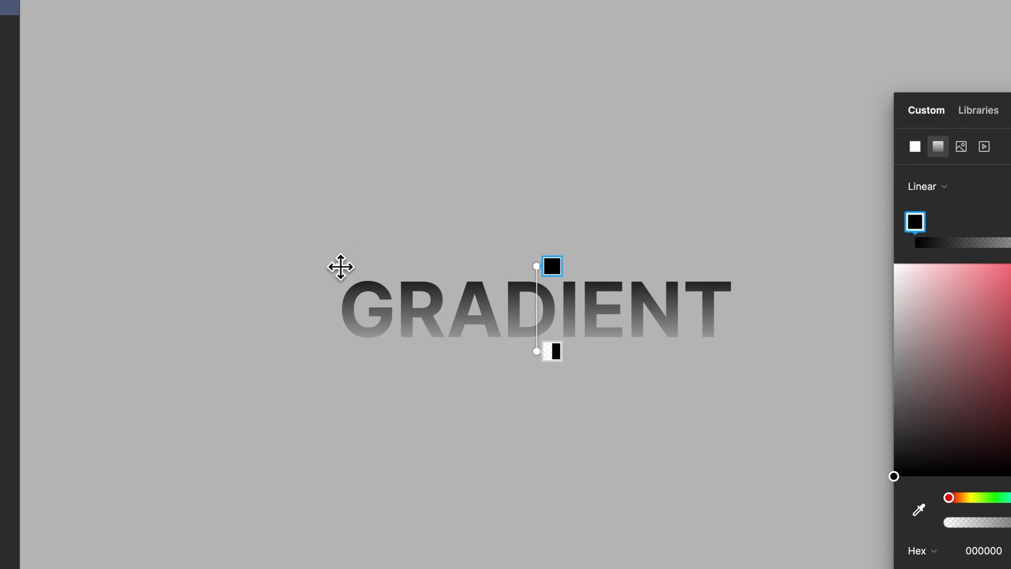
pyautogui.moveTo(341, 266)
pyautogui.mouseDown()
pyautogui.moveTo(219, 228)
pyautogui.moveTo(474, 241)
pyautogui.moveTo(337, 252)
pyautogui.mouseUp()
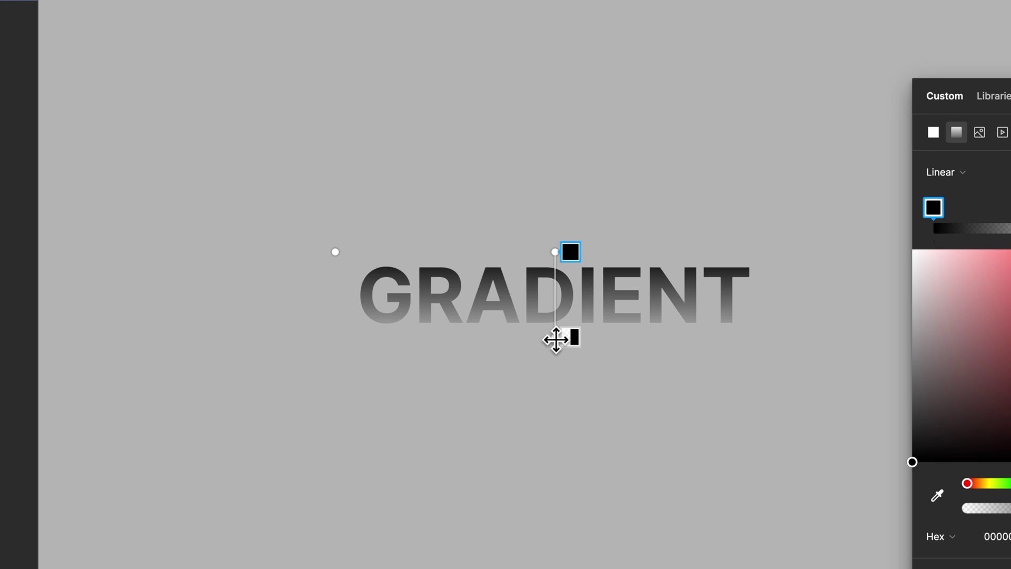
pyautogui.moveTo(556, 340); pyautogui.dragTo(555, 337)
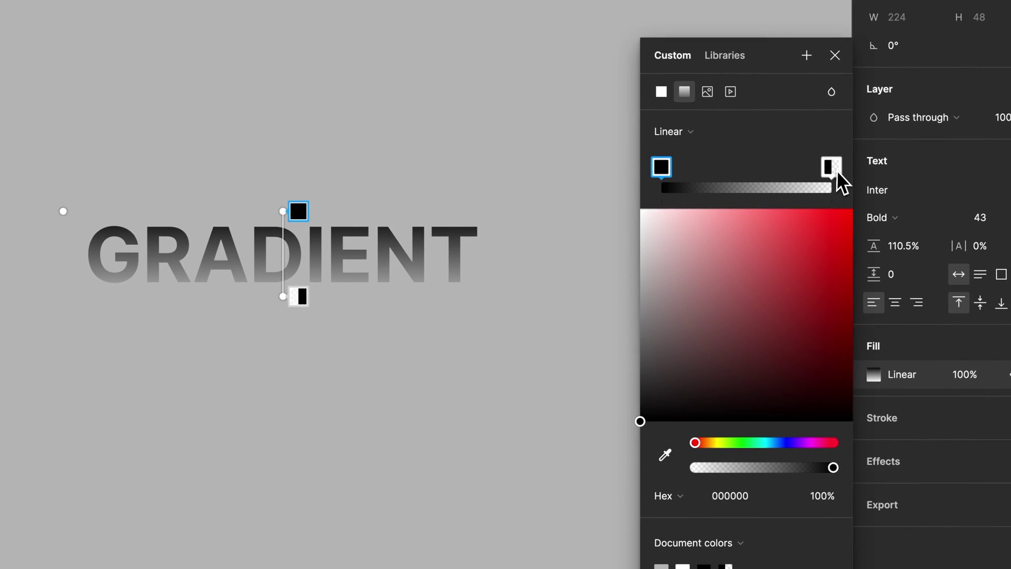
# - Select the top gradient stop and change it from black to bright yellow FAFF1A
pyautogui.click(836, 173)
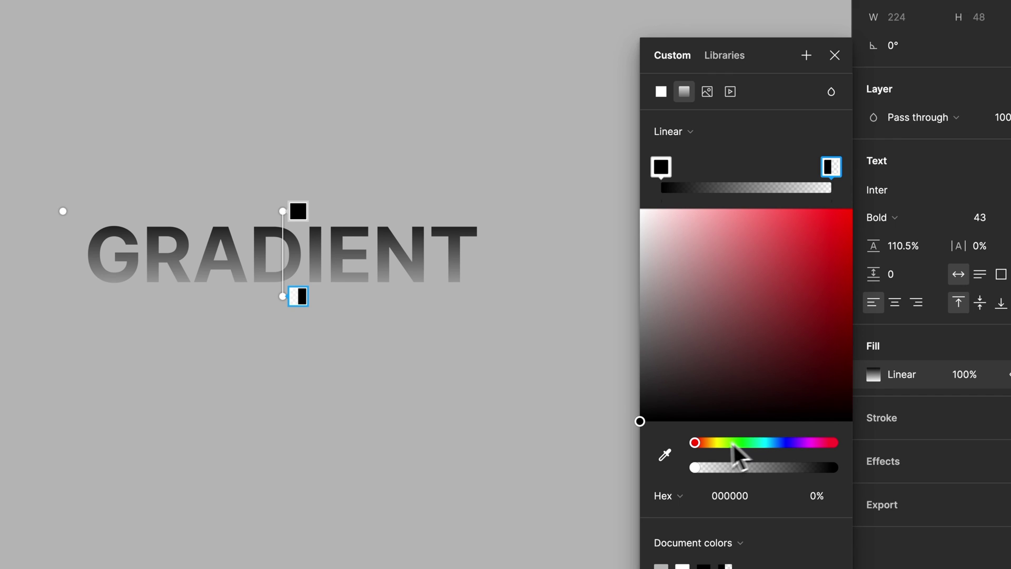
pyautogui.click(665, 173)
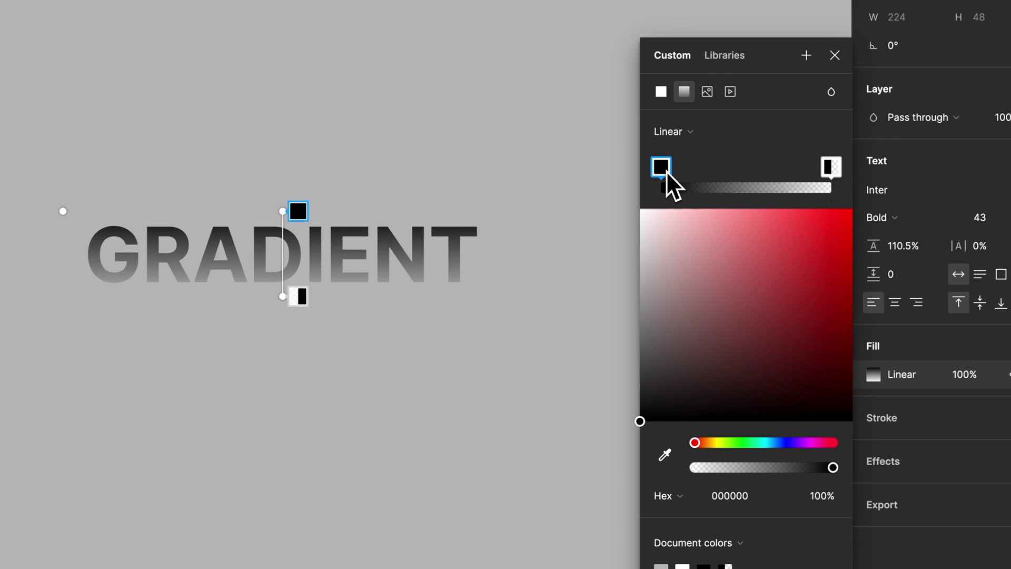
pyautogui.click(710, 444)
pyautogui.moveTo(710, 445); pyautogui.dragTo(719, 446)
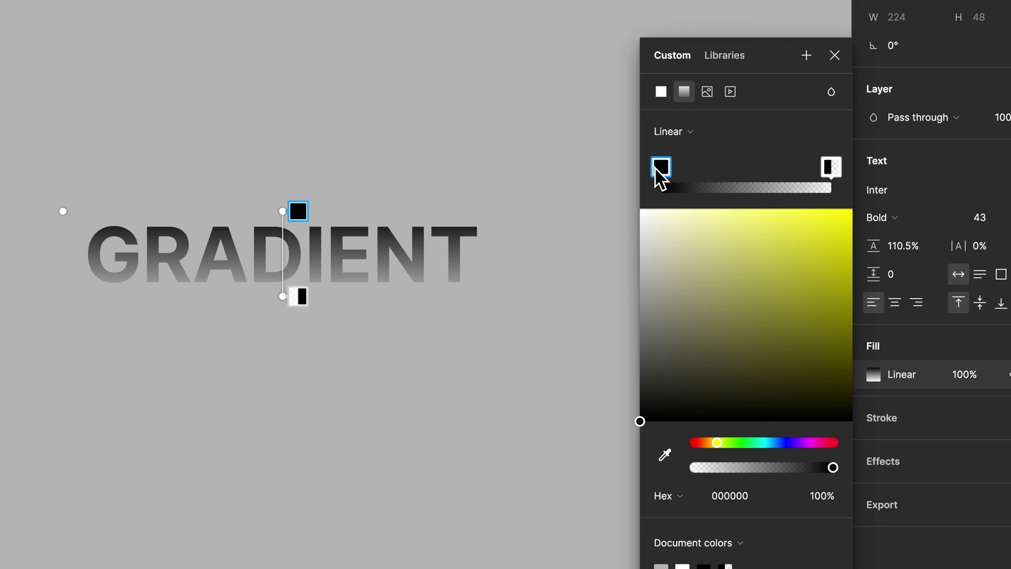
pyautogui.click(720, 444)
pyautogui.moveTo(790, 274); pyautogui.dragTo(832, 210)
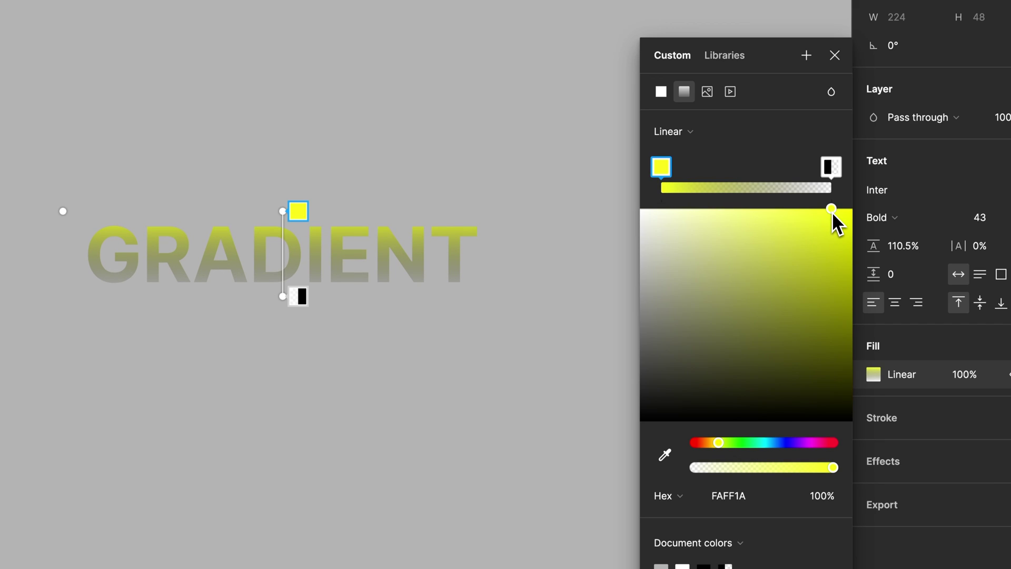
# - Raise the bottom gradient stop to 100% opacity and colour it orange F48809
pyautogui.click(831, 166)
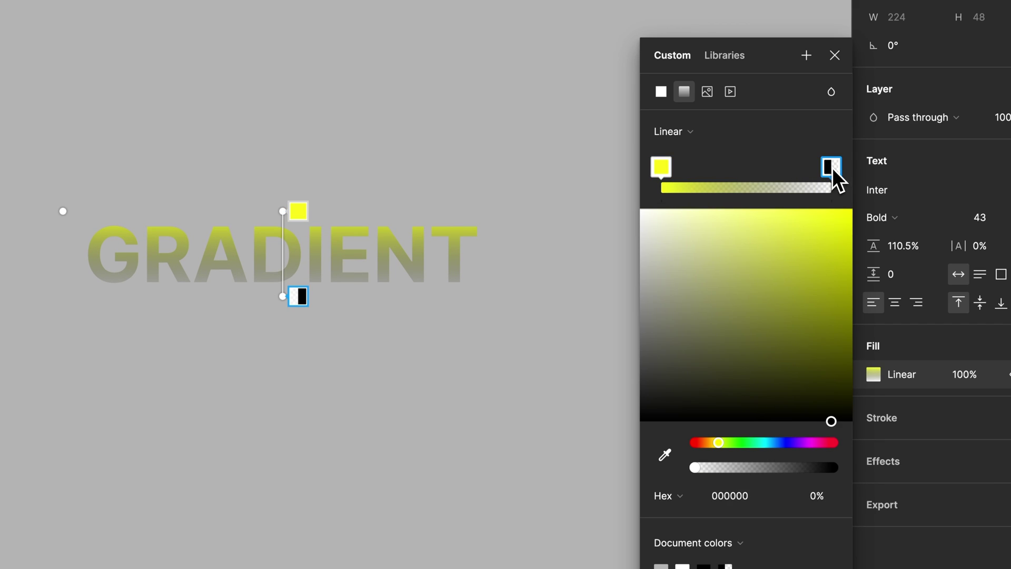
pyautogui.click(697, 471)
pyautogui.moveTo(697, 470); pyautogui.dragTo(836, 468)
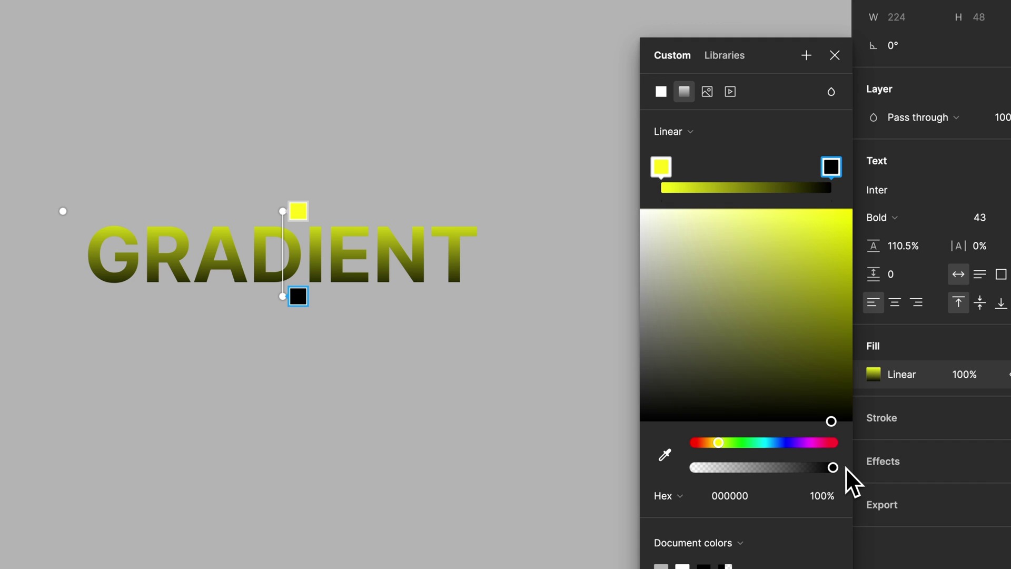
pyautogui.moveTo(718, 443); pyautogui.dragTo(712, 444)
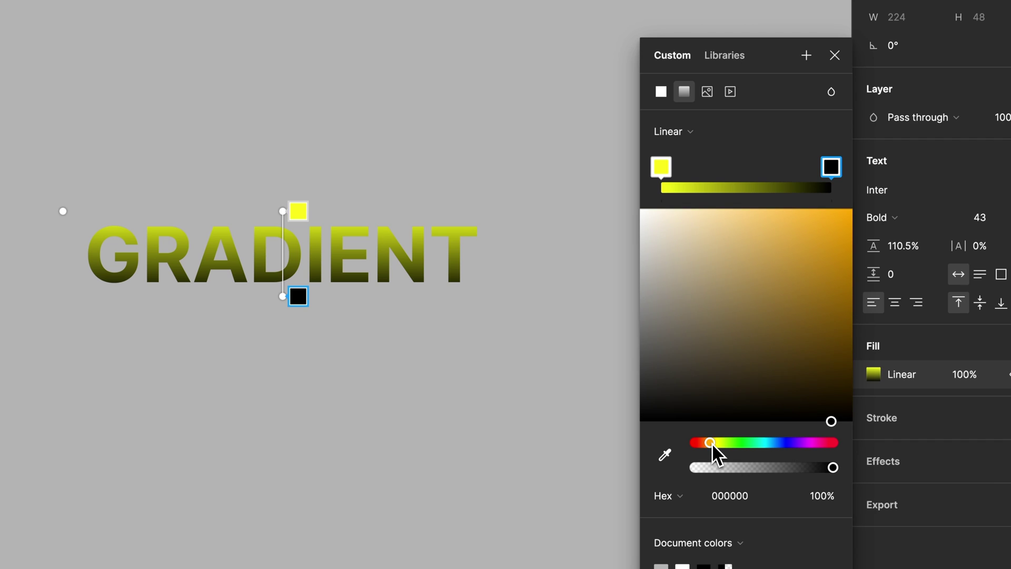
pyautogui.click(830, 278)
pyautogui.moveTo(832, 288); pyautogui.dragTo(832, 259)
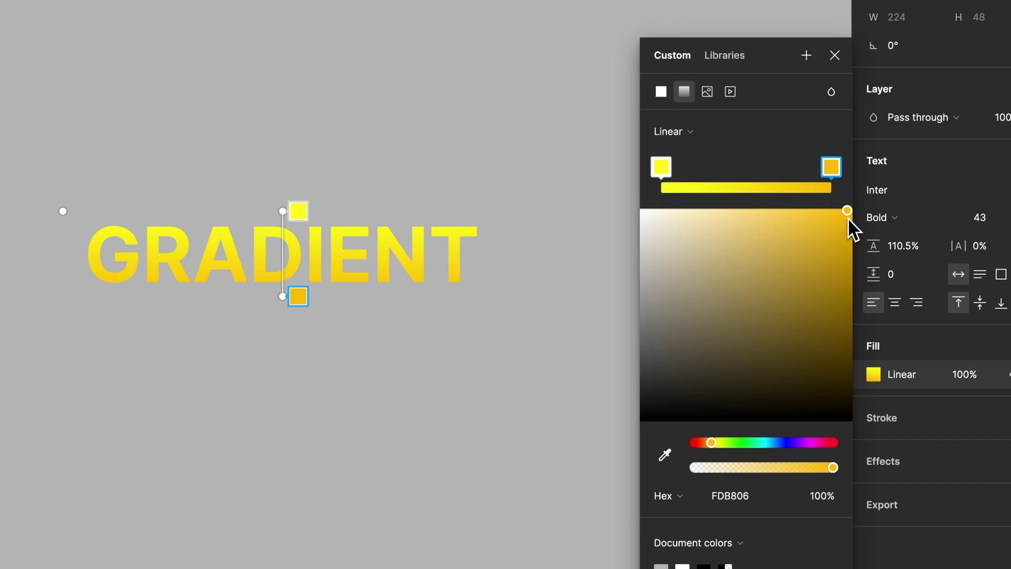
pyautogui.moveTo(848, 217); pyautogui.dragTo(841, 224)
pyautogui.click(708, 444)
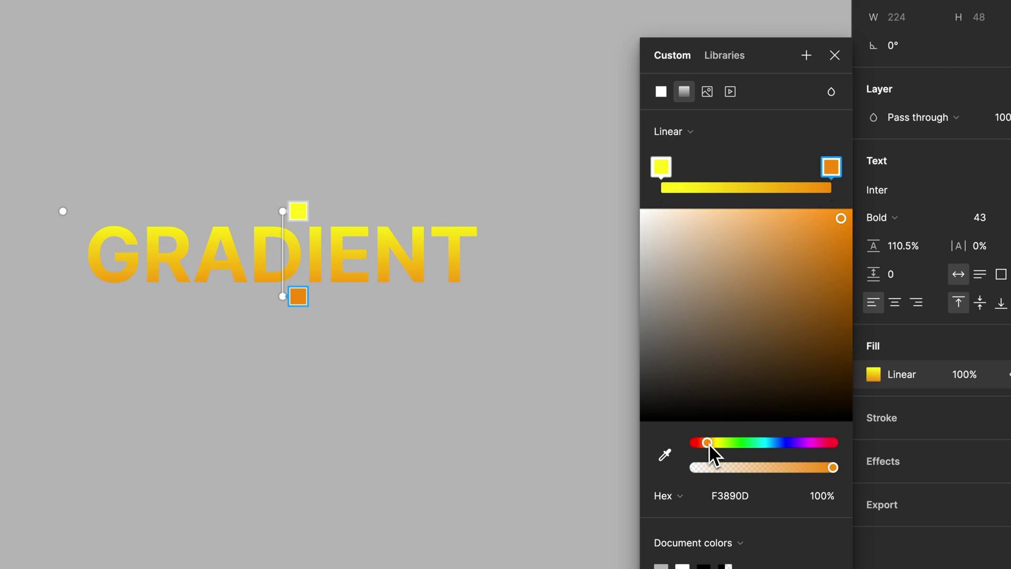
pyautogui.moveTo(709, 444); pyautogui.dragTo(707, 443)
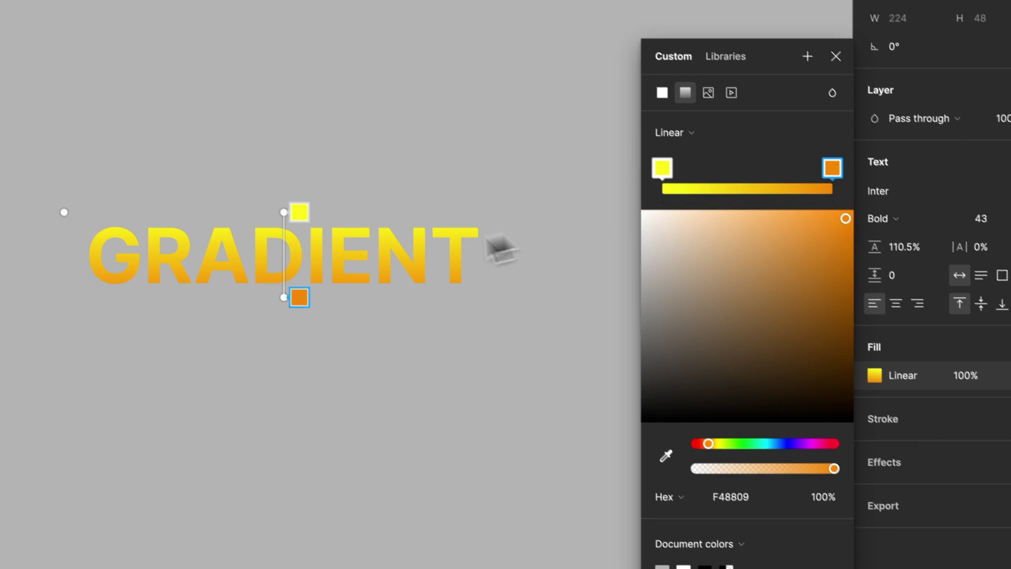
# - Add a purple AE12F7 middle stop, slide the stops around, then undo the position tweaks
pyautogui.click(810, 247)
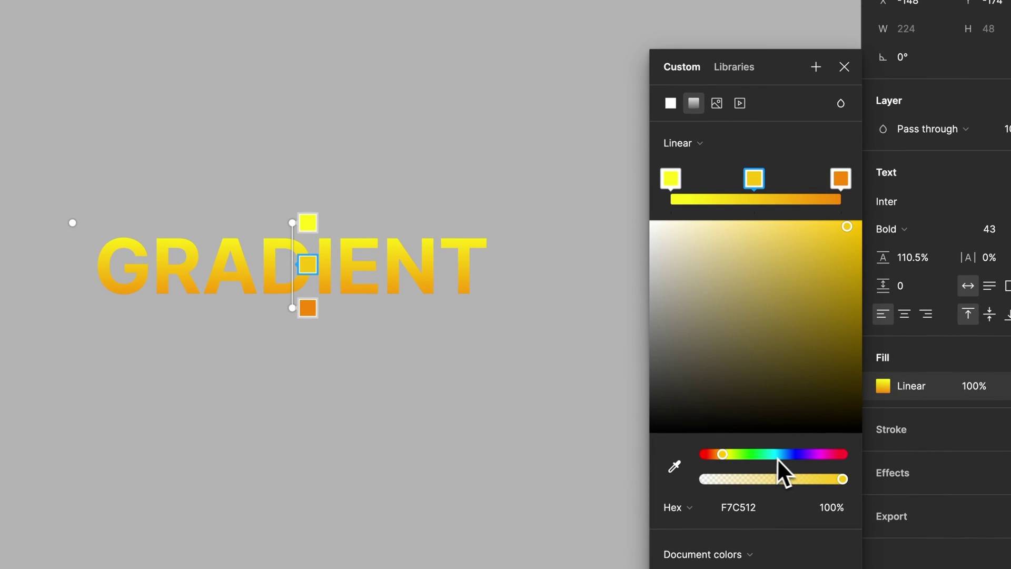
pyautogui.moveTo(821, 455); pyautogui.dragTo(812, 455)
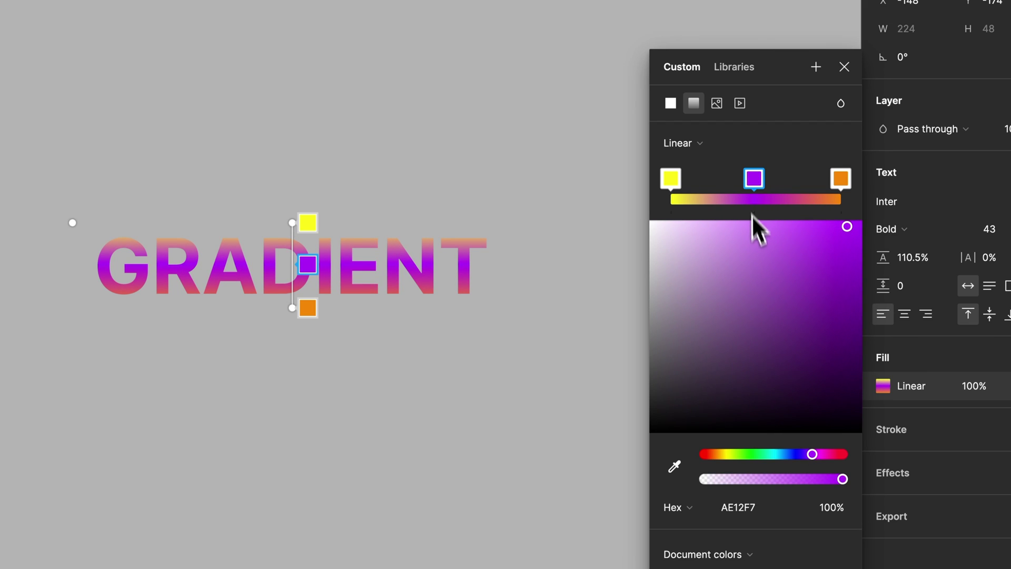
pyautogui.moveTo(755, 178); pyautogui.dragTo(758, 182)
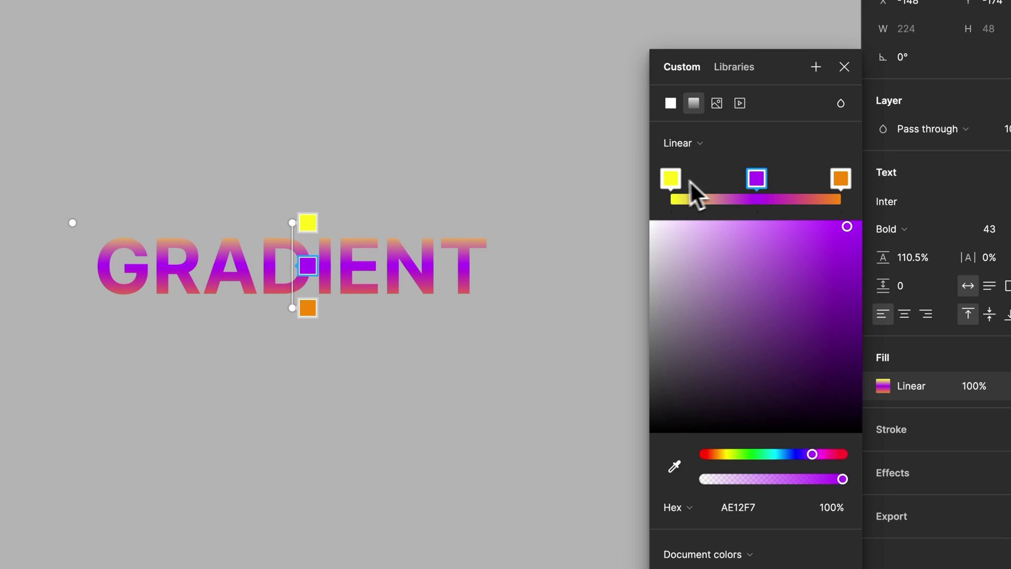
pyautogui.moveTo(671, 180); pyautogui.dragTo(702, 182)
pyautogui.moveTo(839, 182); pyautogui.dragTo(815, 185)
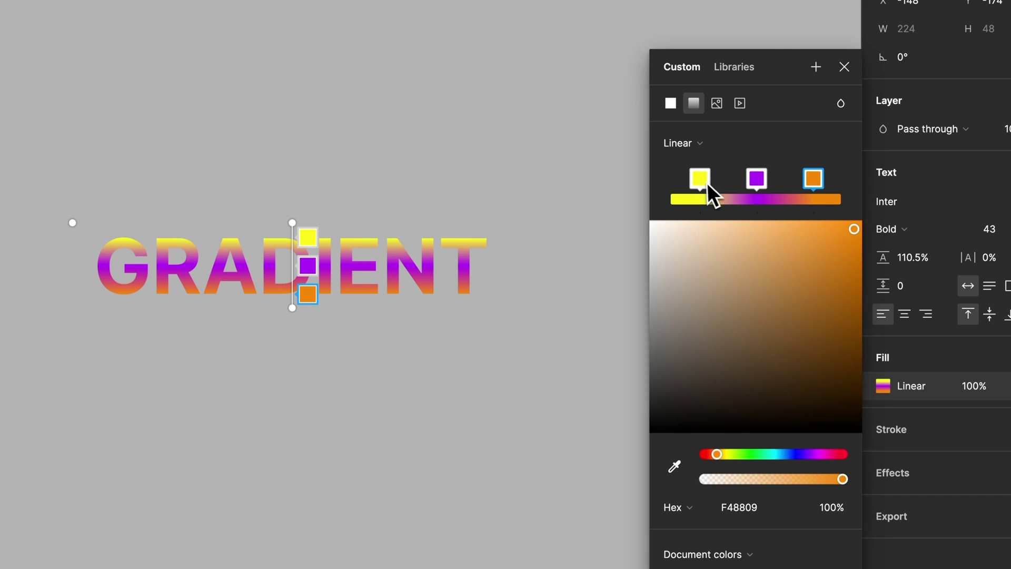
pyautogui.moveTo(706, 182); pyautogui.dragTo(697, 182)
pyautogui.moveTo(762, 183); pyautogui.dragTo(752, 184)
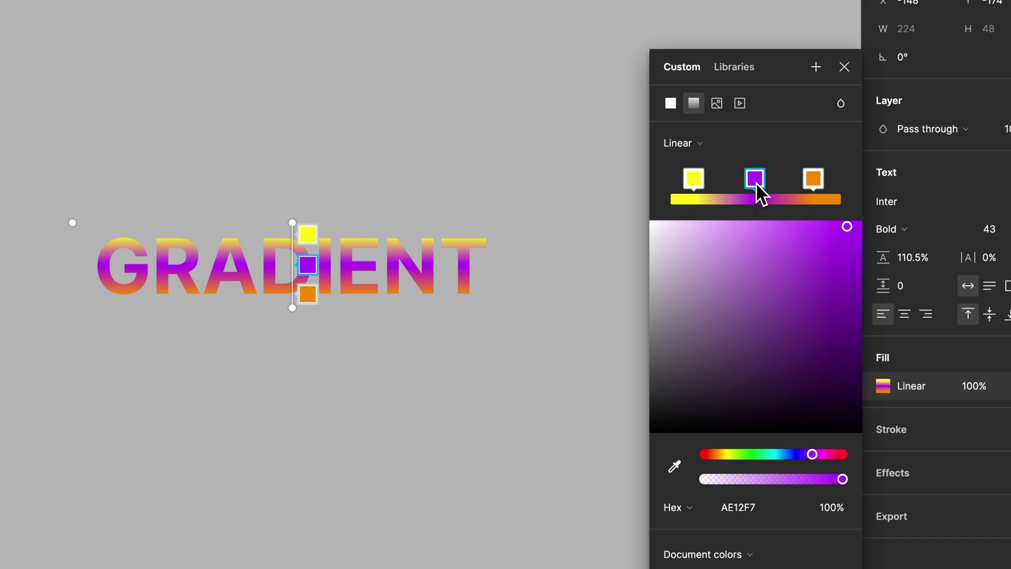
pyautogui.press('super+z')
# - Select the purple stop and drag the gradient's yellow end to a new spot on the text
pyautogui.click(748, 179)
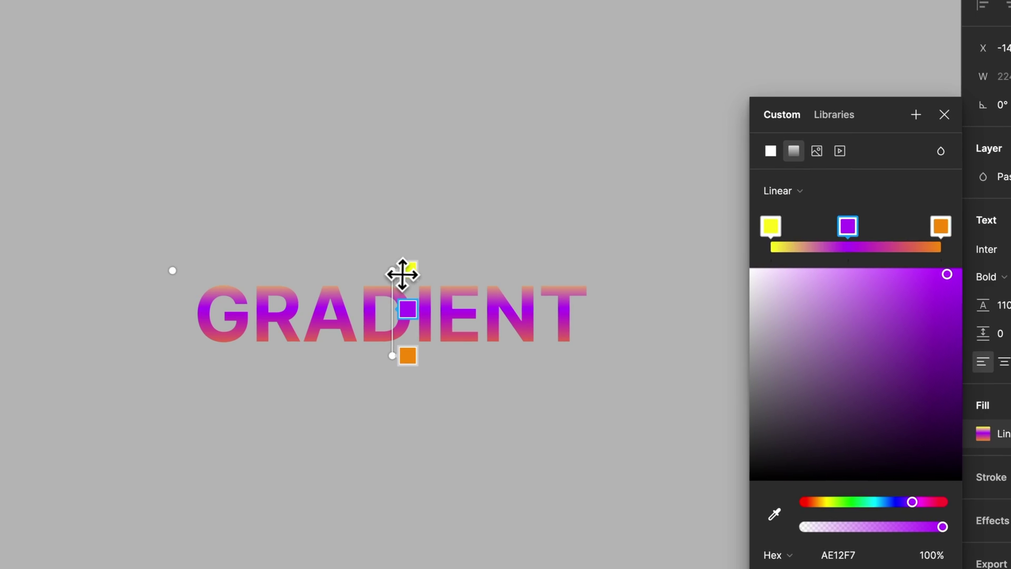
pyautogui.moveTo(401, 274); pyautogui.dragTo(661, 316)
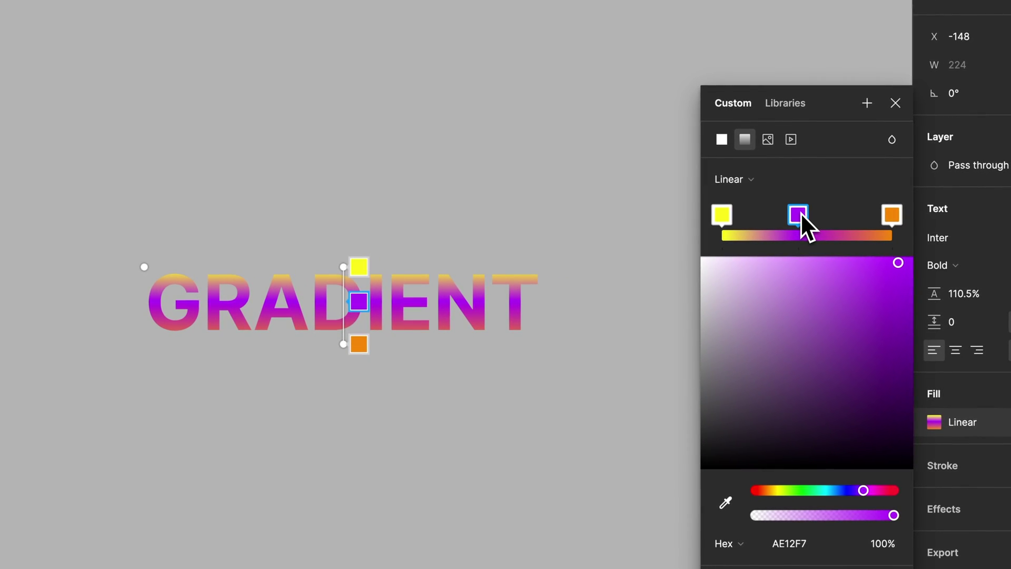
# - Delete the purple stop and fit the handles: yellow above the text, orange at the baseline
pyautogui.press('Delete')
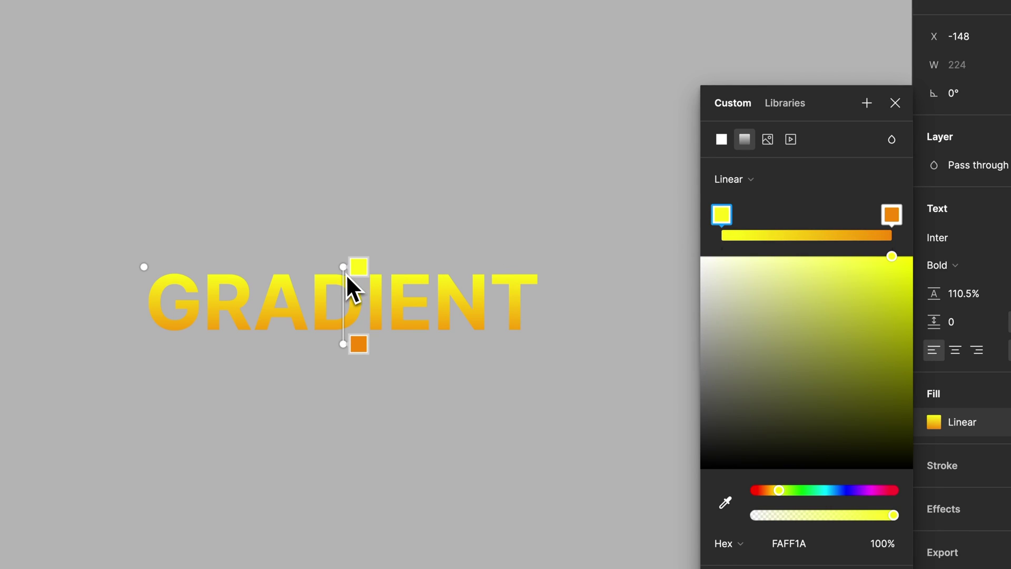
pyautogui.moveTo(334, 338)
pyautogui.mouseDown()
pyautogui.moveTo(343, 341)
pyautogui.moveTo(345, 318)
pyautogui.moveTo(342, 331)
pyautogui.mouseUp()
pyautogui.moveTo(343, 266); pyautogui.dragTo(344, 257)
pyautogui.moveTo(345, 339); pyautogui.dragTo(348, 340)
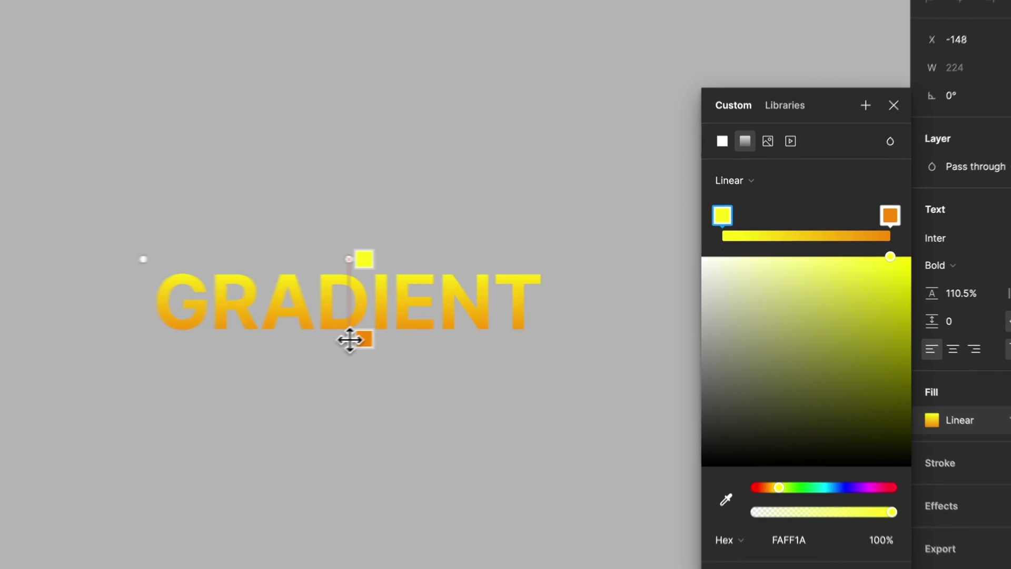
pyautogui.moveTo(143, 259); pyautogui.dragTo(170, 289)
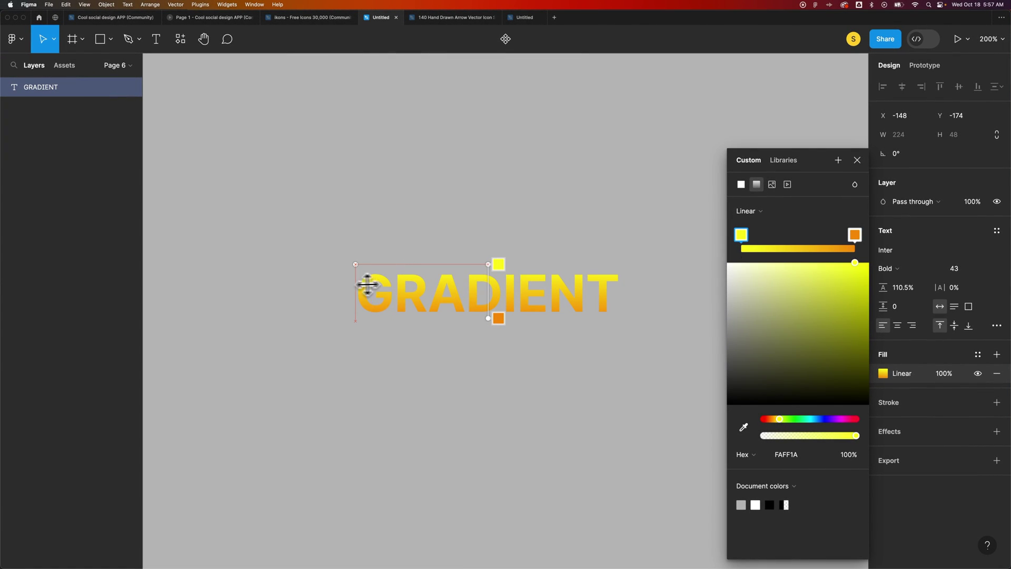
pyautogui.moveTo(367, 284); pyautogui.dragTo(367, 285)
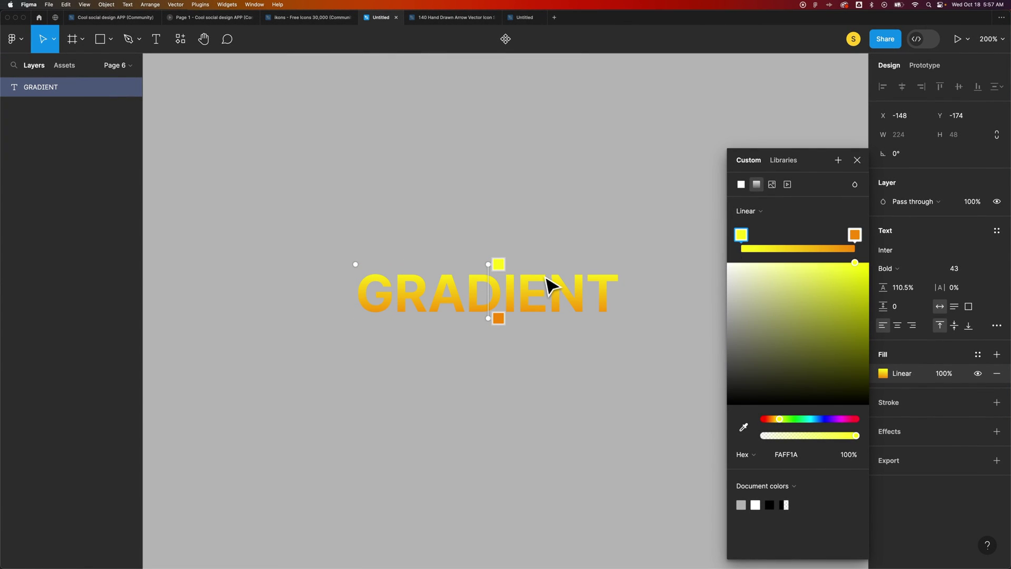